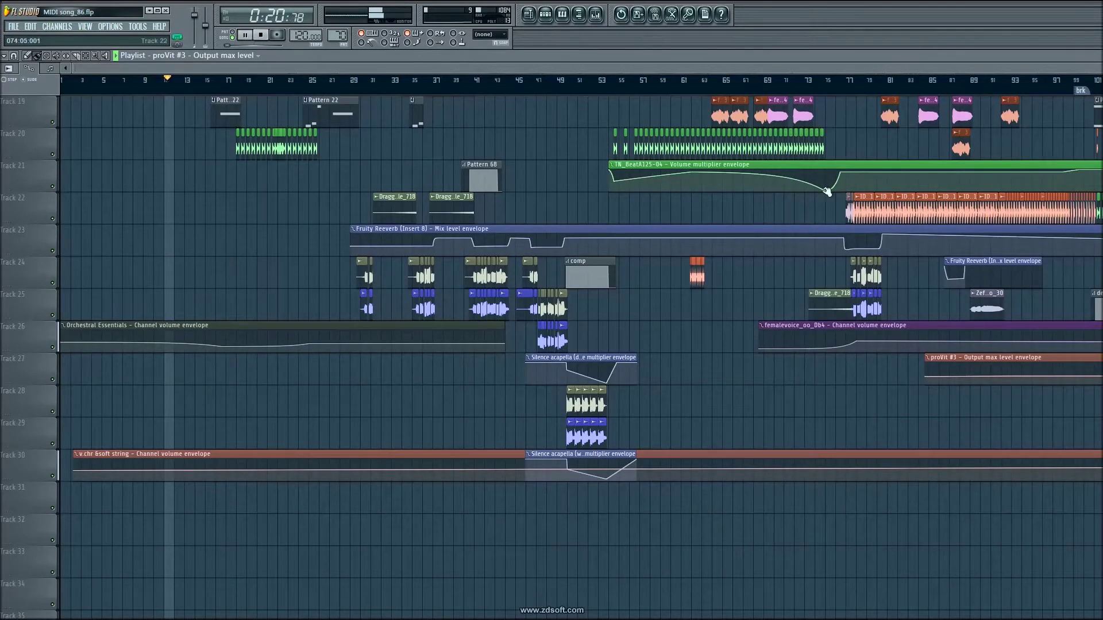
# - Solo Track 1 in the playlist and open the ZebraCM synth that plays its bass pattern
pyautogui.scroll(18, 415, 182)
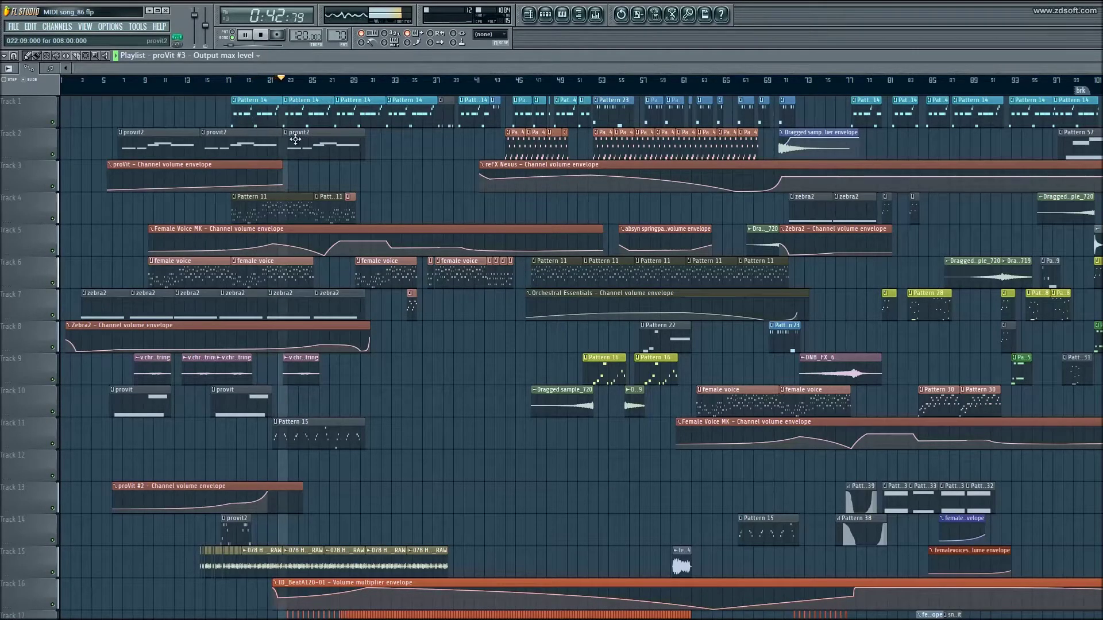
pyautogui.rightClick(54, 123)
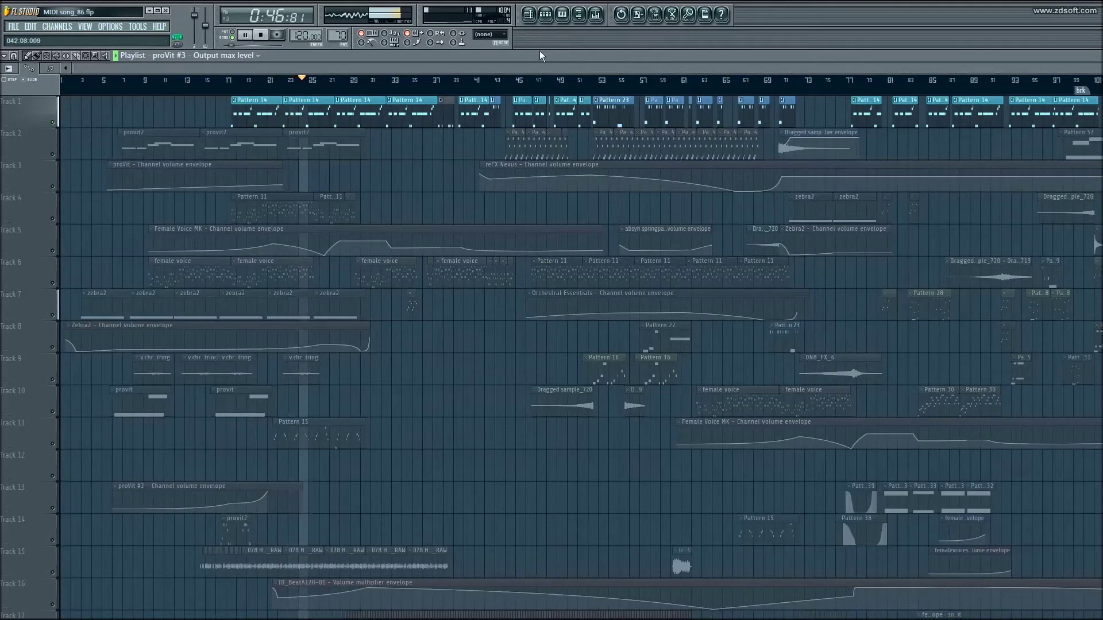
pyautogui.click(547, 16)
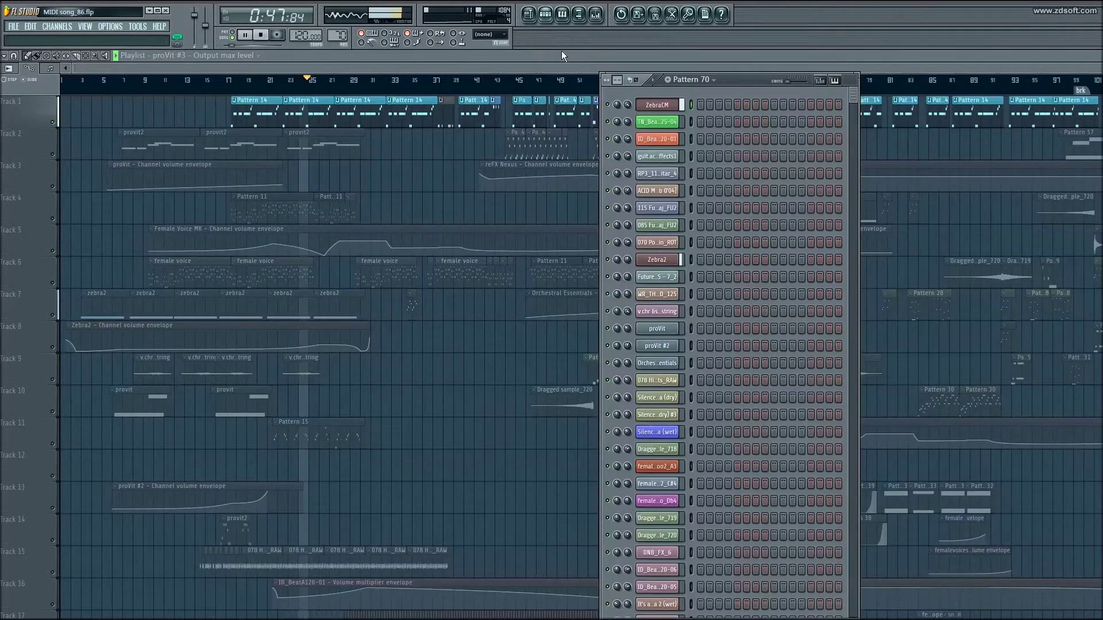
pyautogui.click(652, 105)
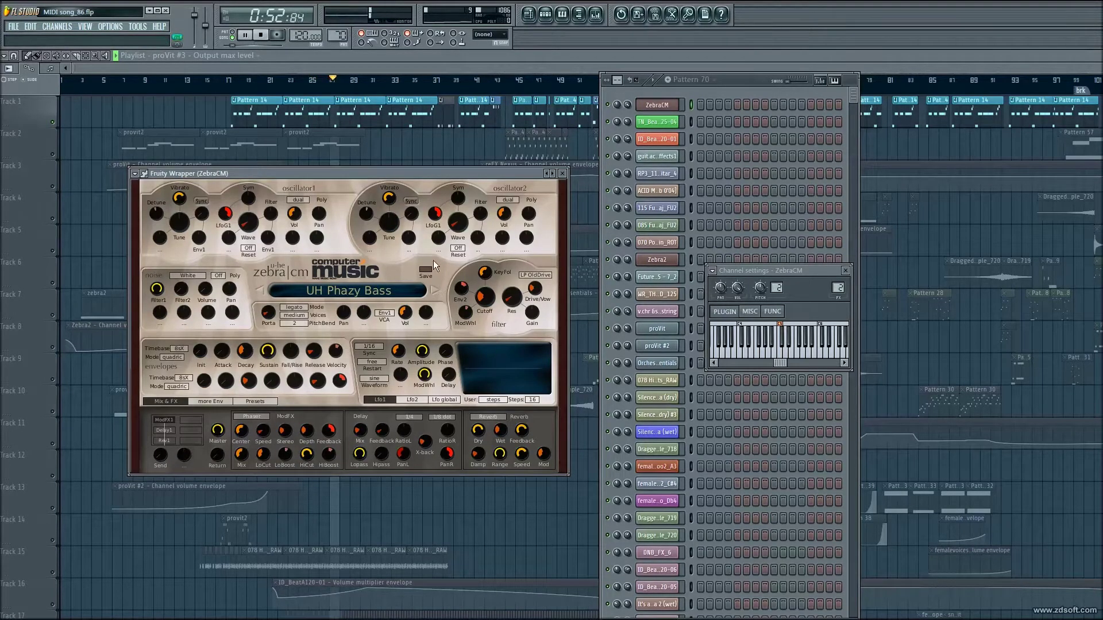
# - Close the ZebraCM synth and the channel list, then resume playback of all tracks from around bar 23
pyautogui.click(655, 107)
pyautogui.click(548, 15)
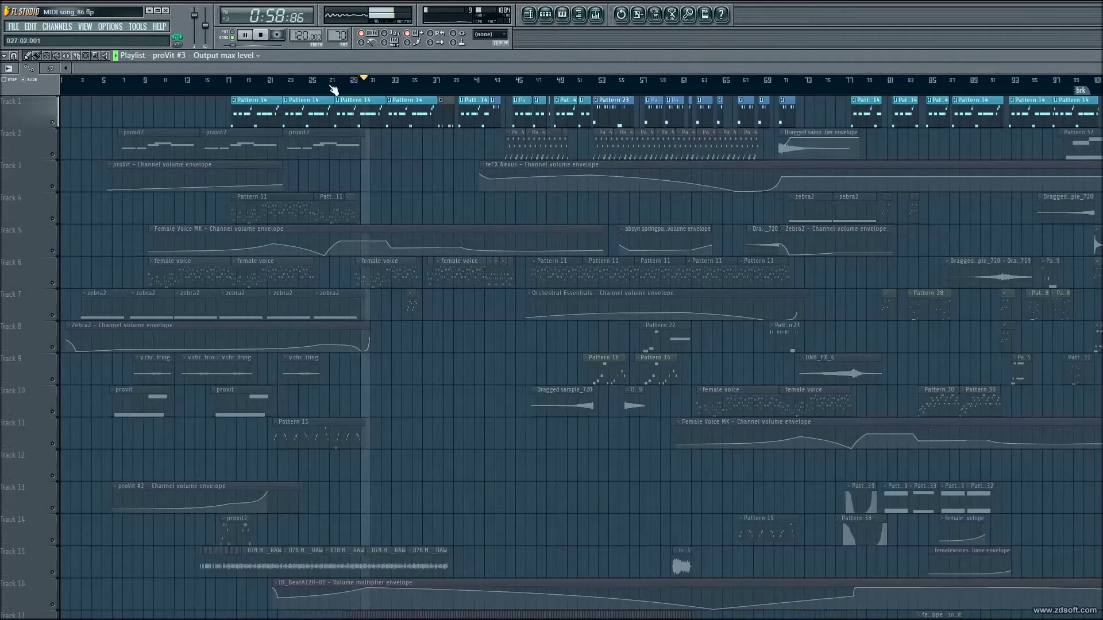
pyautogui.click(296, 87)
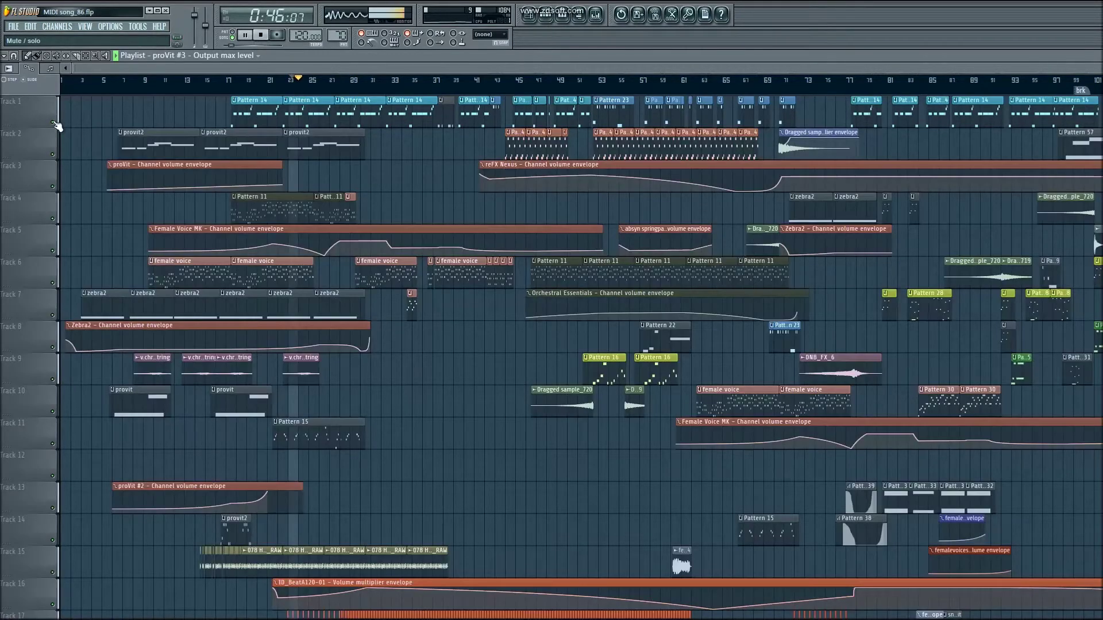
# - Examine the dry and wet Silence acapella clips on Tracks 24 and 25 between bars 29 and 47 during playback
pyautogui.moveTo(240, 252)
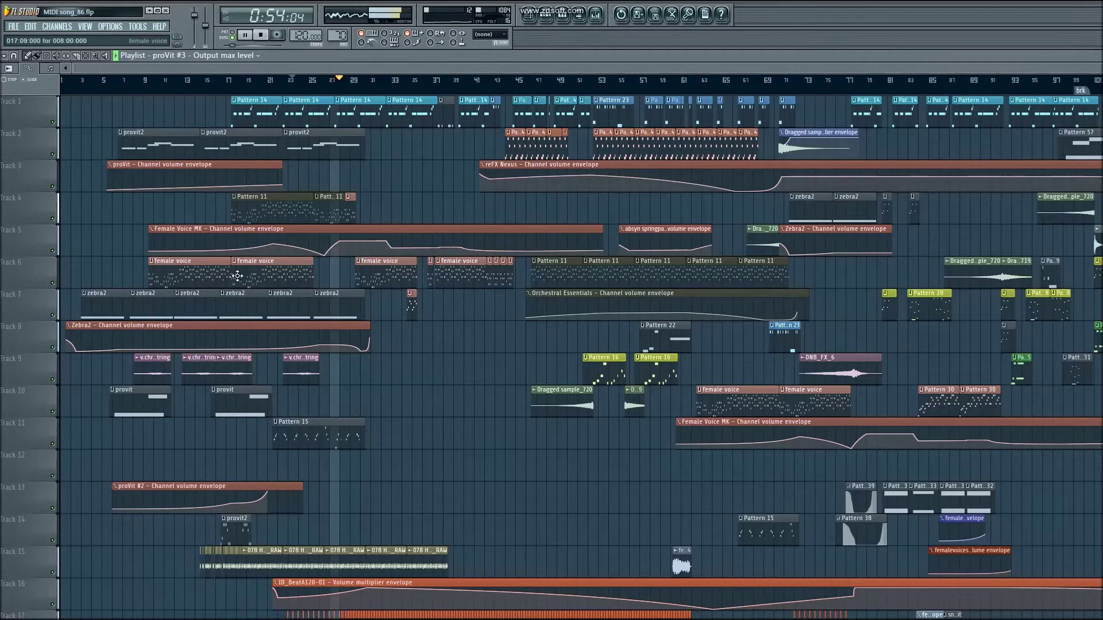
pyautogui.scroll(-10, 278, 383)
pyautogui.scroll(-2, 278, 383)
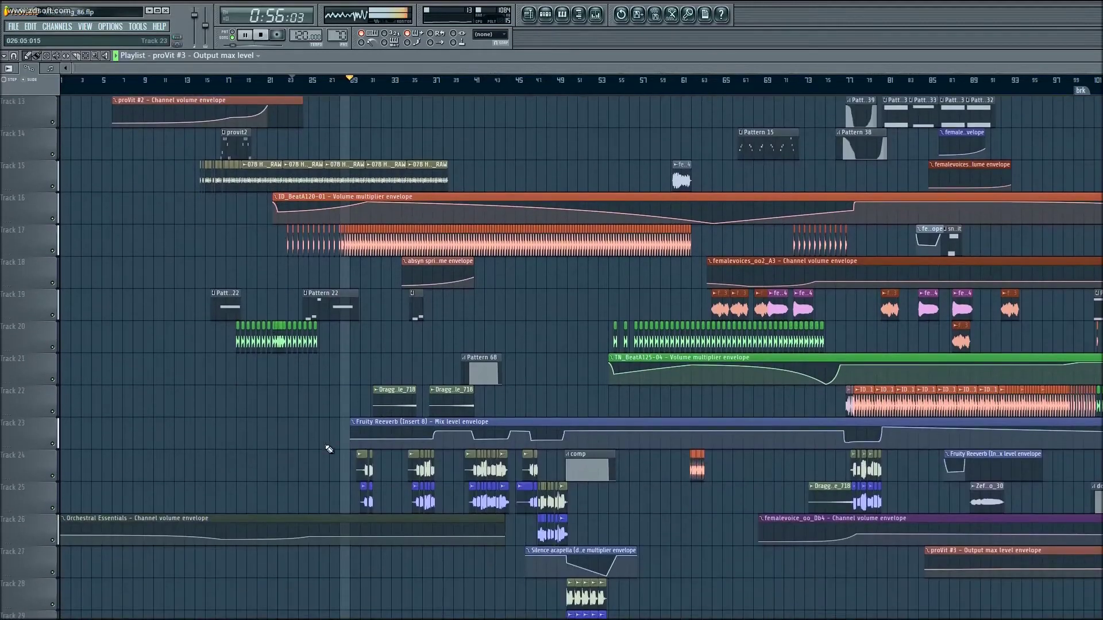
pyautogui.scroll(8, 348, 478)
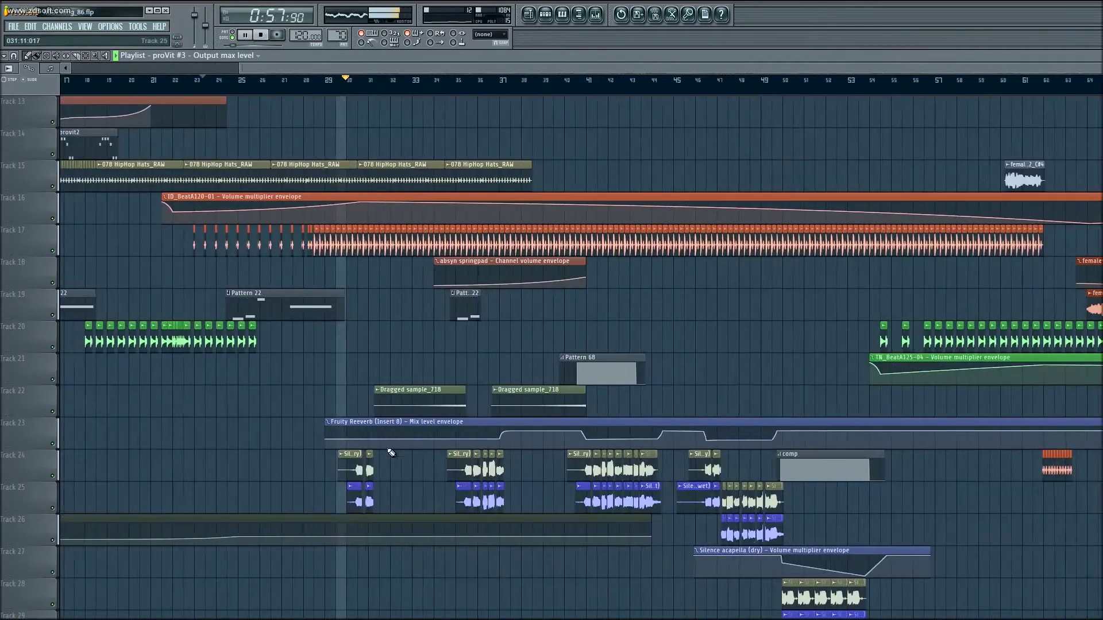
pyautogui.scroll(8, 396, 422)
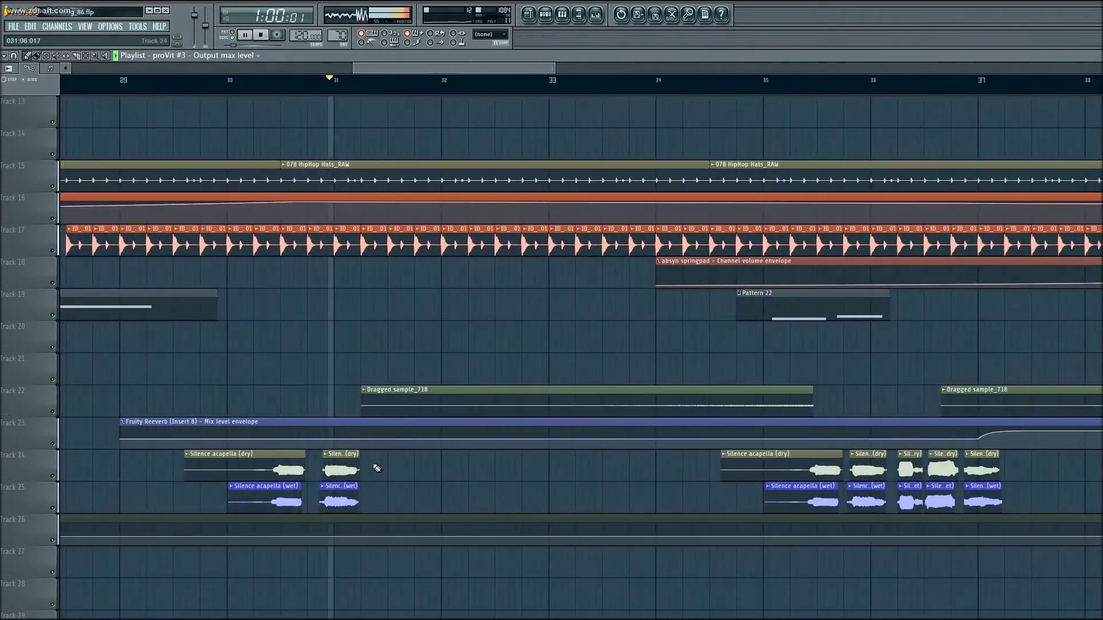
pyautogui.hscroll(5, 318, 490)
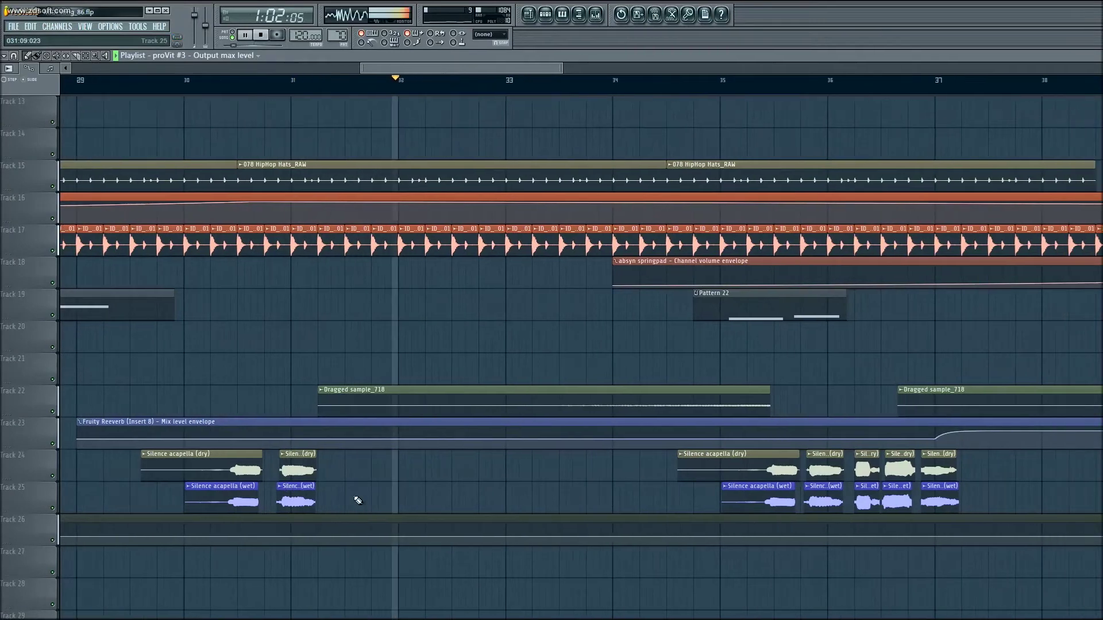
pyautogui.hscroll(1, 291, 527)
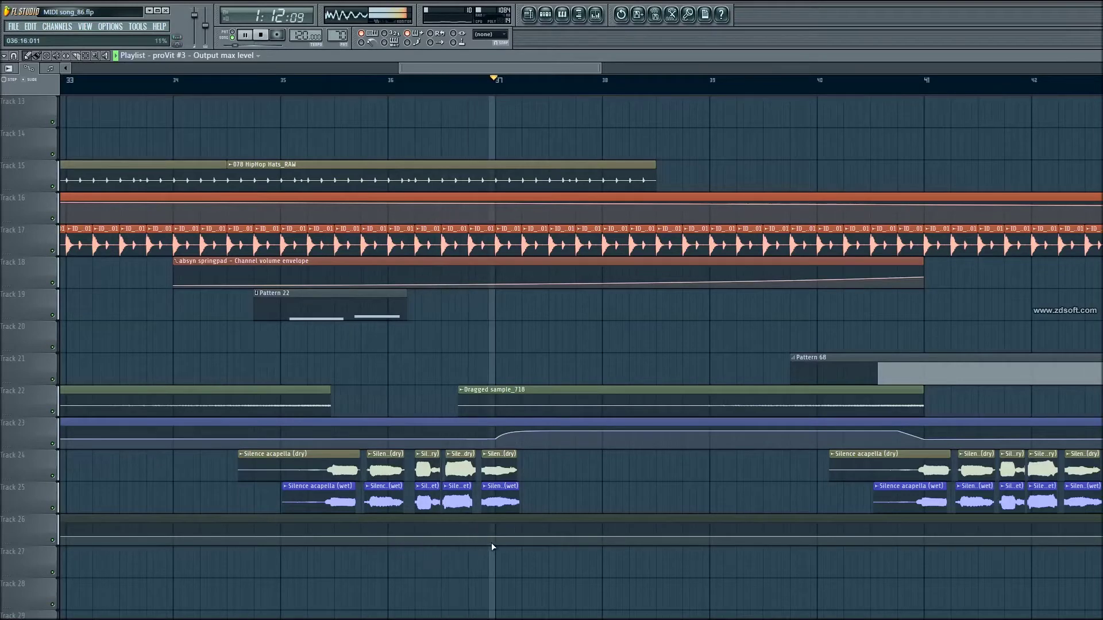
pyautogui.hscroll(6, 553, 556)
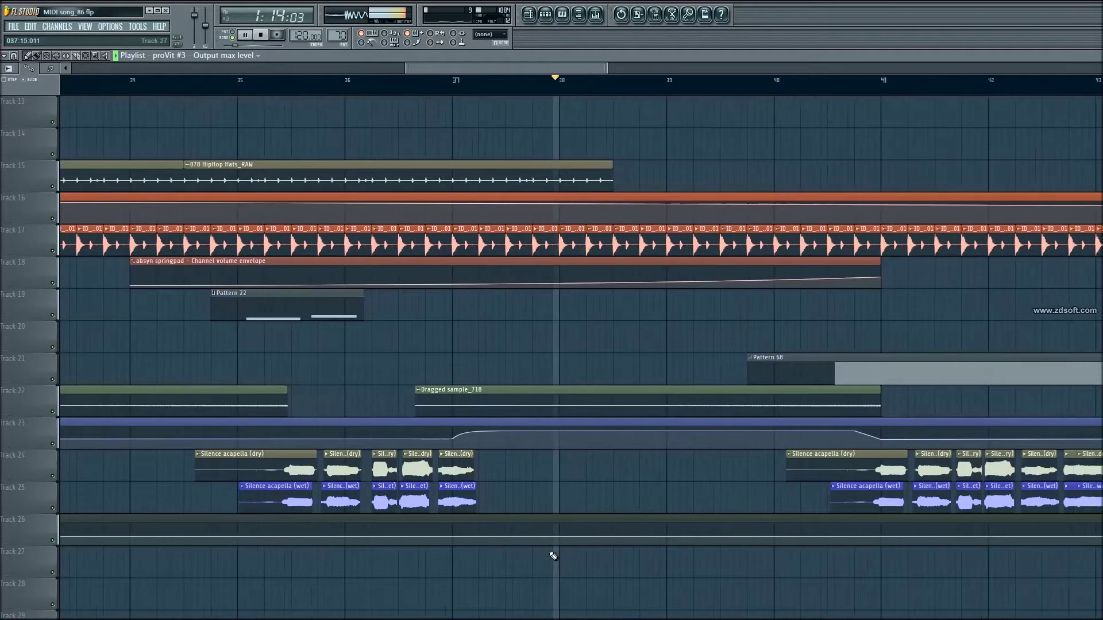
pyautogui.hscroll(3, 538, 571)
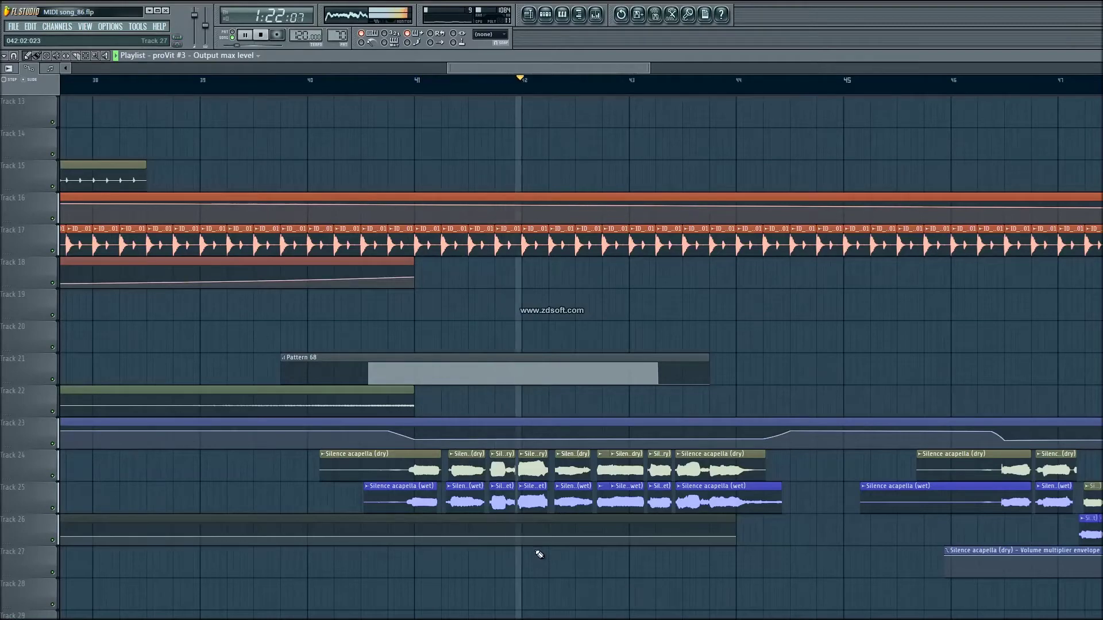
pyautogui.scroll(-1, 537, 561)
pyautogui.scroll(-12, 539, 556)
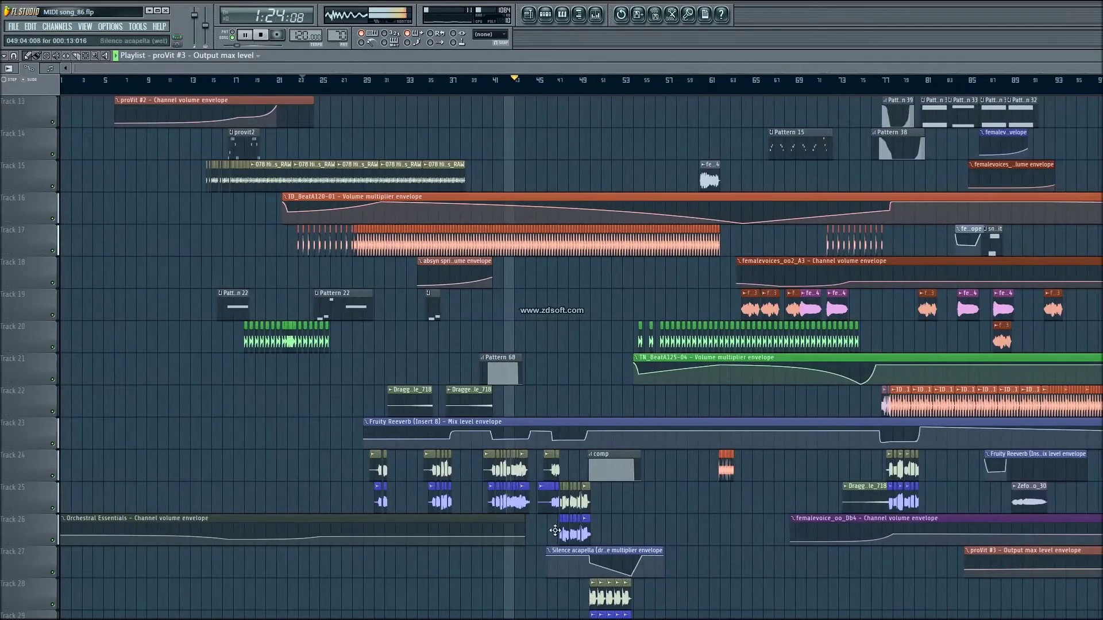
# - Follow playback through the pattern clips and volume envelopes on Tracks 1 to 16, from about bar 60 to bar 100
pyautogui.scroll(6, 525, 519)
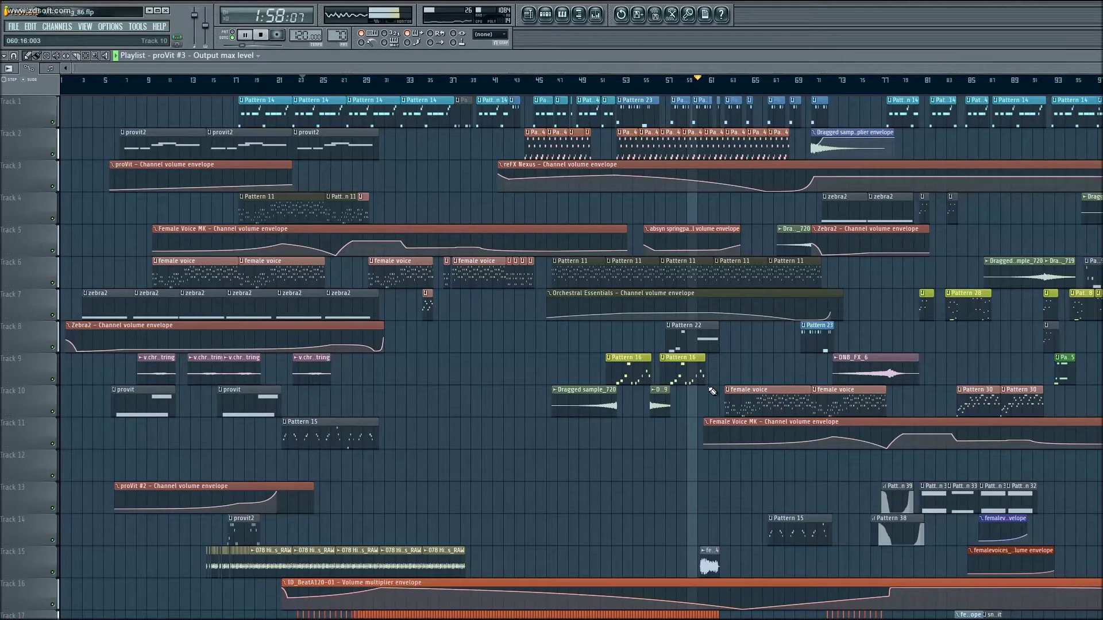
pyautogui.moveTo(712, 392); pyautogui.dragTo(391, 439)
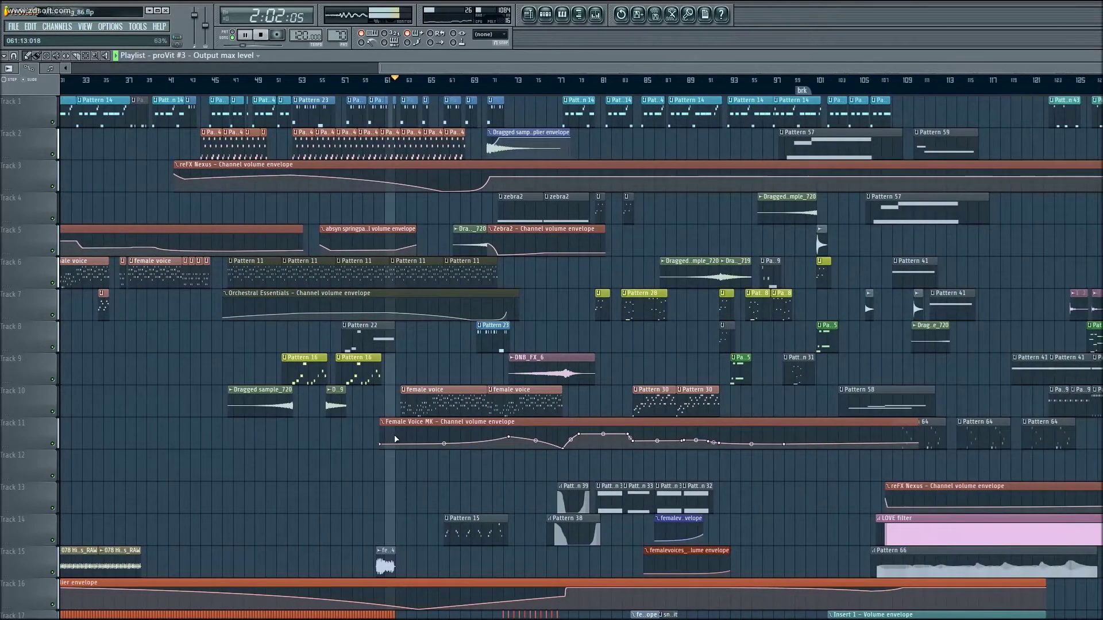
pyautogui.scroll(1, 622, 401)
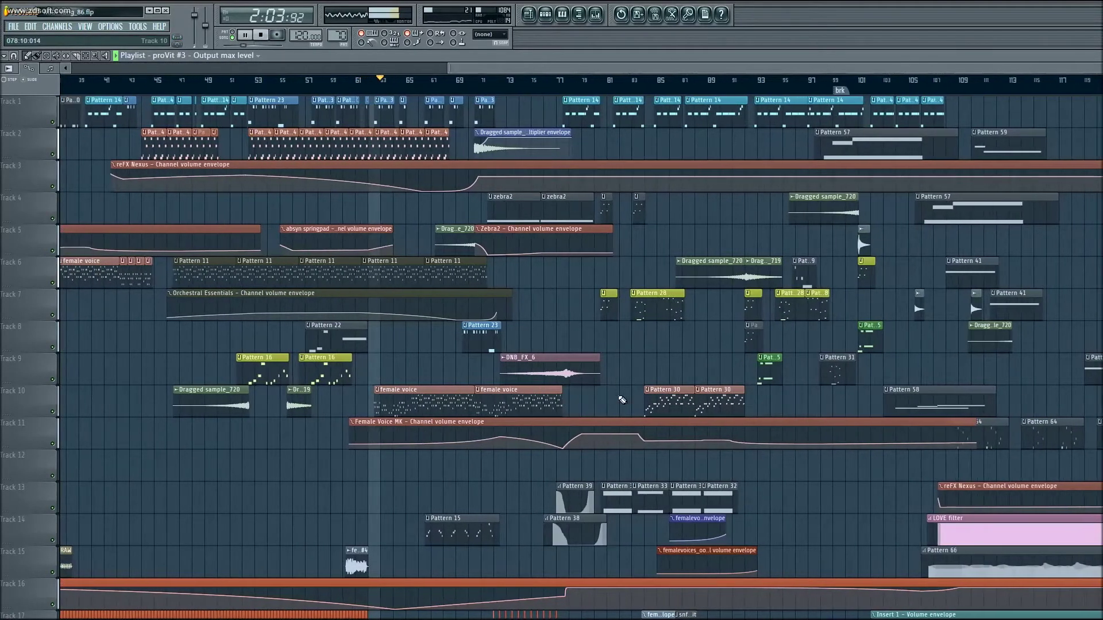
pyautogui.scroll(3, 622, 400)
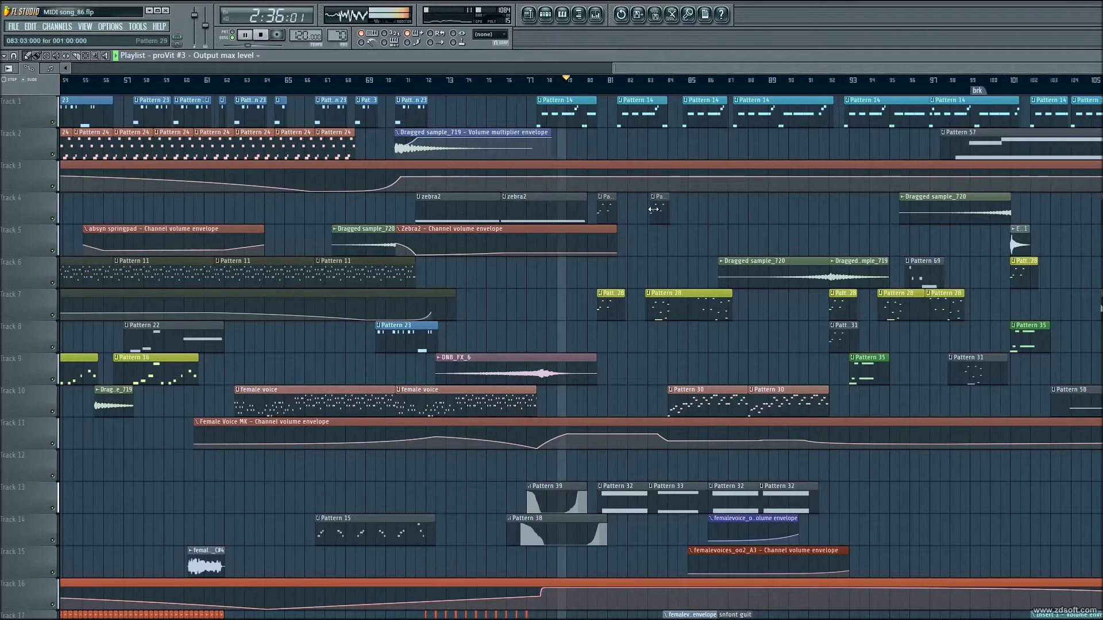
pyautogui.scroll(5, 603, 313)
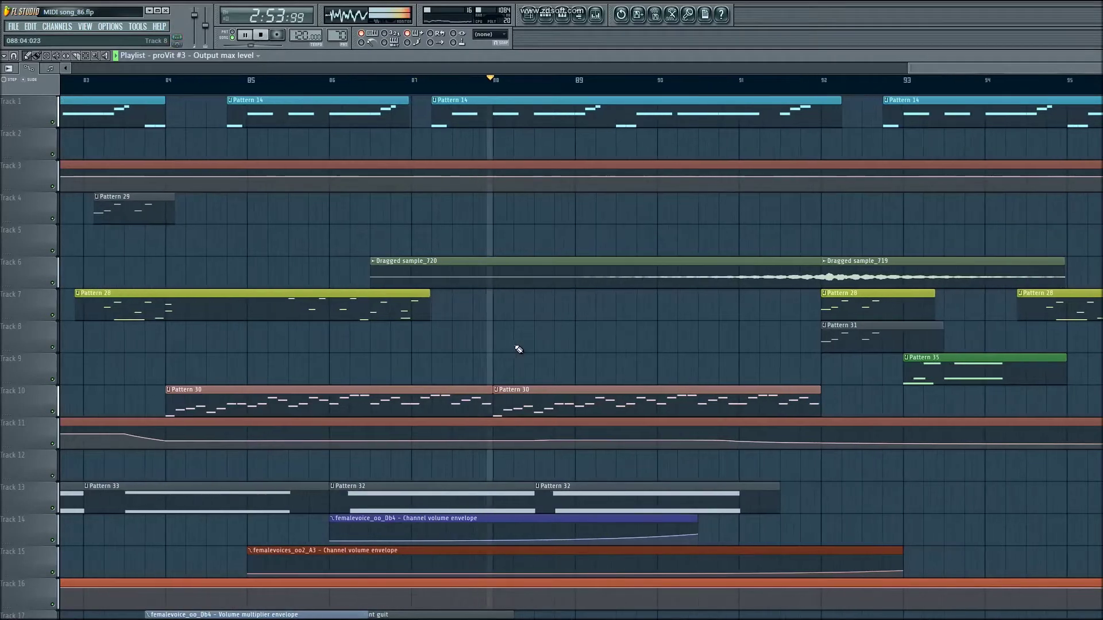
pyautogui.scroll(-4, 518, 349)
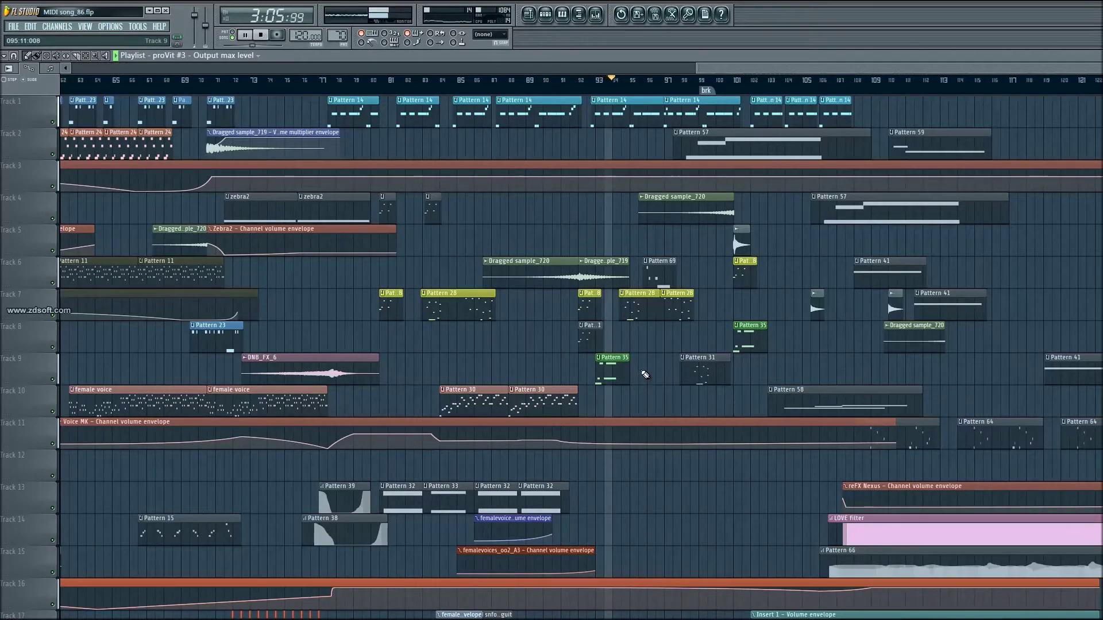
pyautogui.scroll(4, 646, 345)
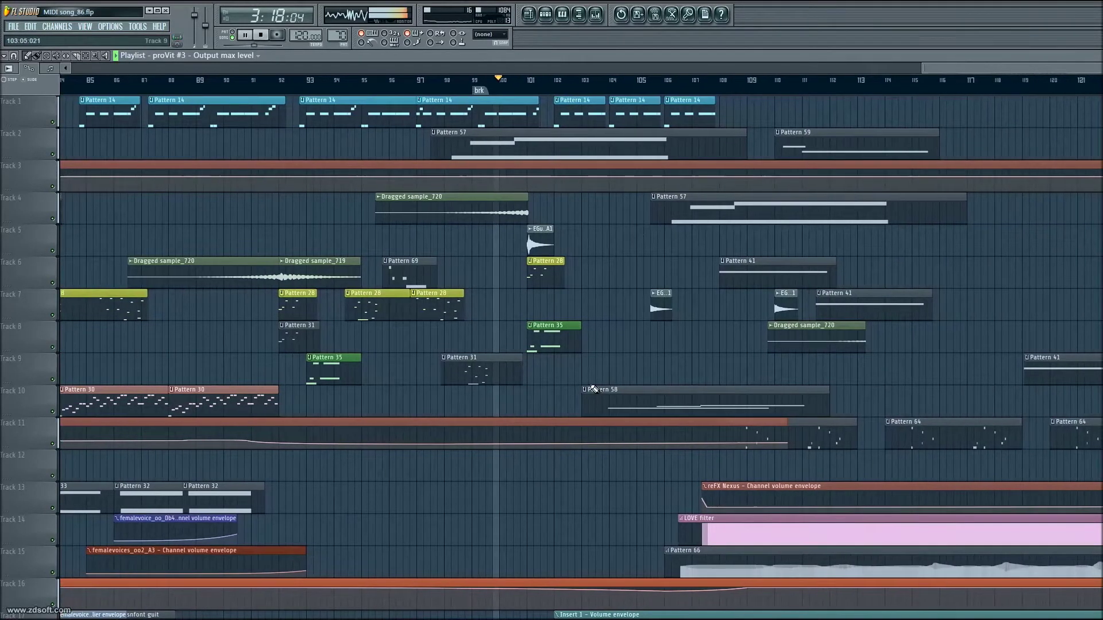
# - Inspect the Fruity Love Philter behind the LOVE filter clip, clear of the clips, and mute and unmute Track 14 to compare the sound
pyautogui.scroll(-5, 591, 389)
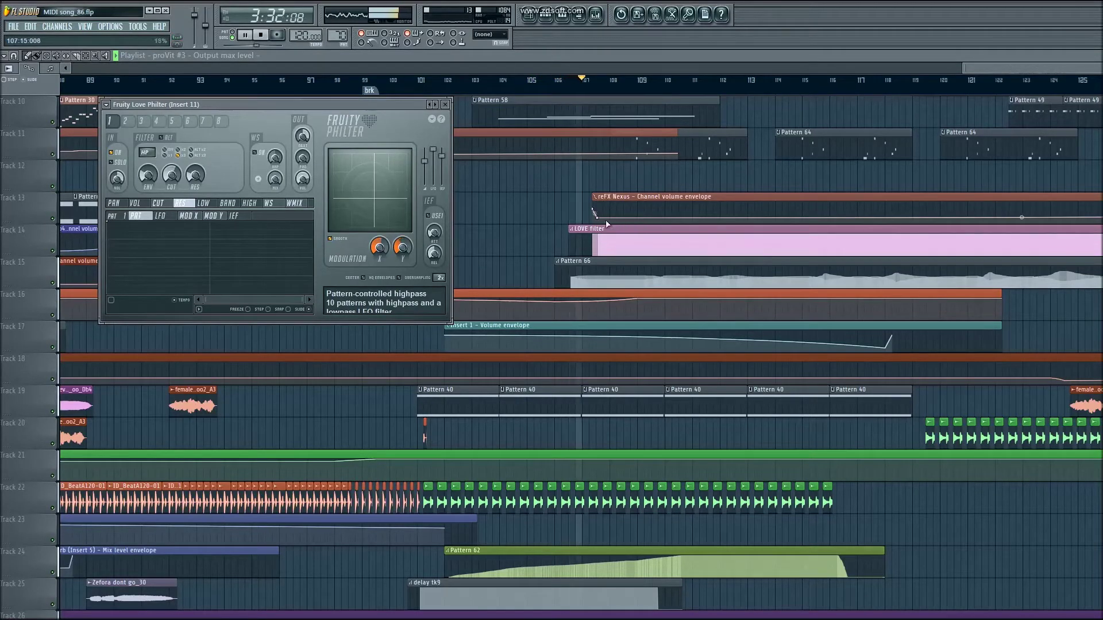
pyautogui.moveTo(402, 102); pyautogui.dragTo(431, 265)
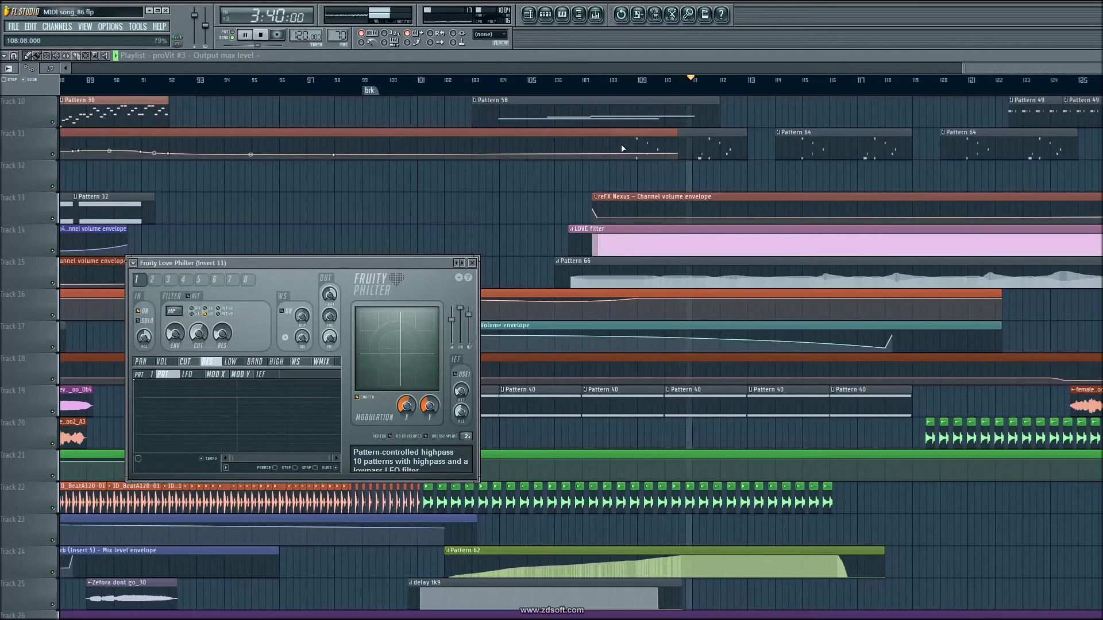
pyautogui.moveTo(457, 261); pyautogui.dragTo(449, 308)
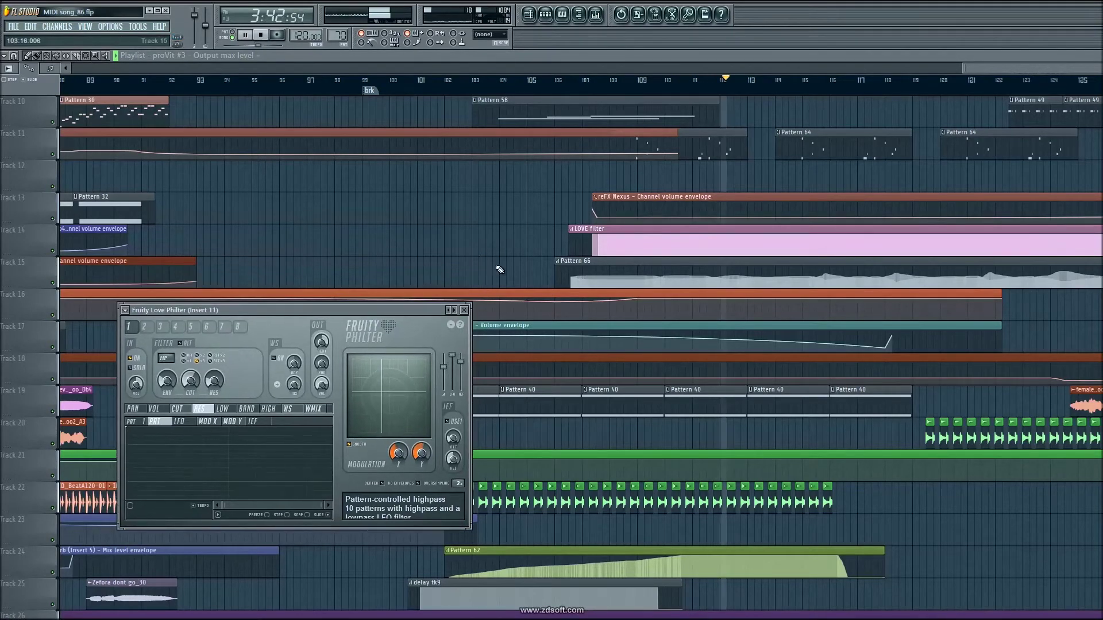
pyautogui.click(59, 254)
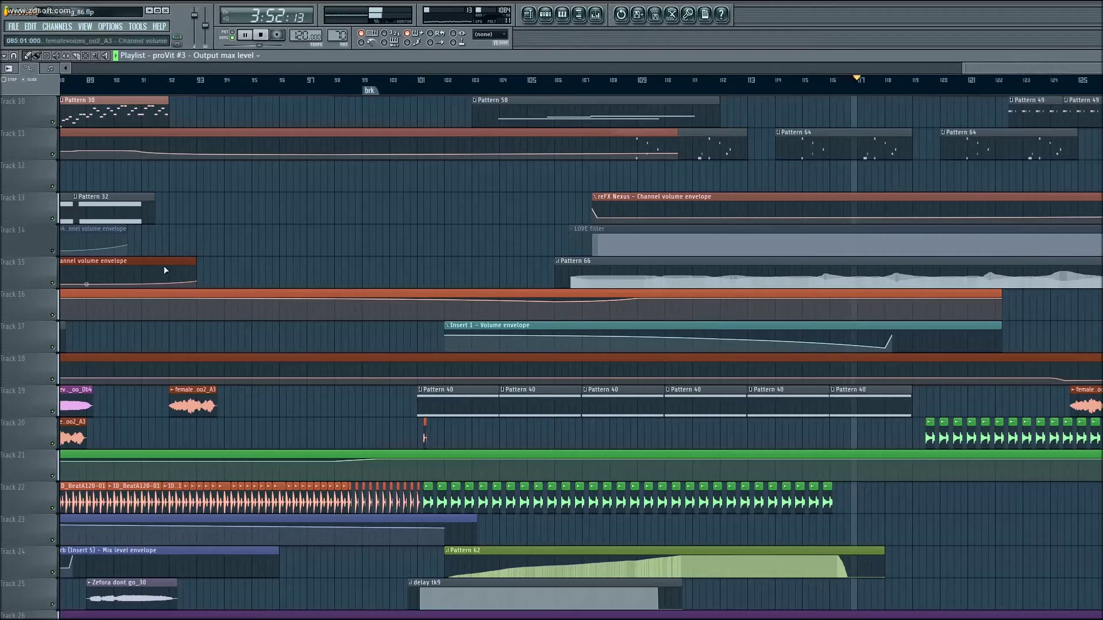
pyautogui.click(55, 256)
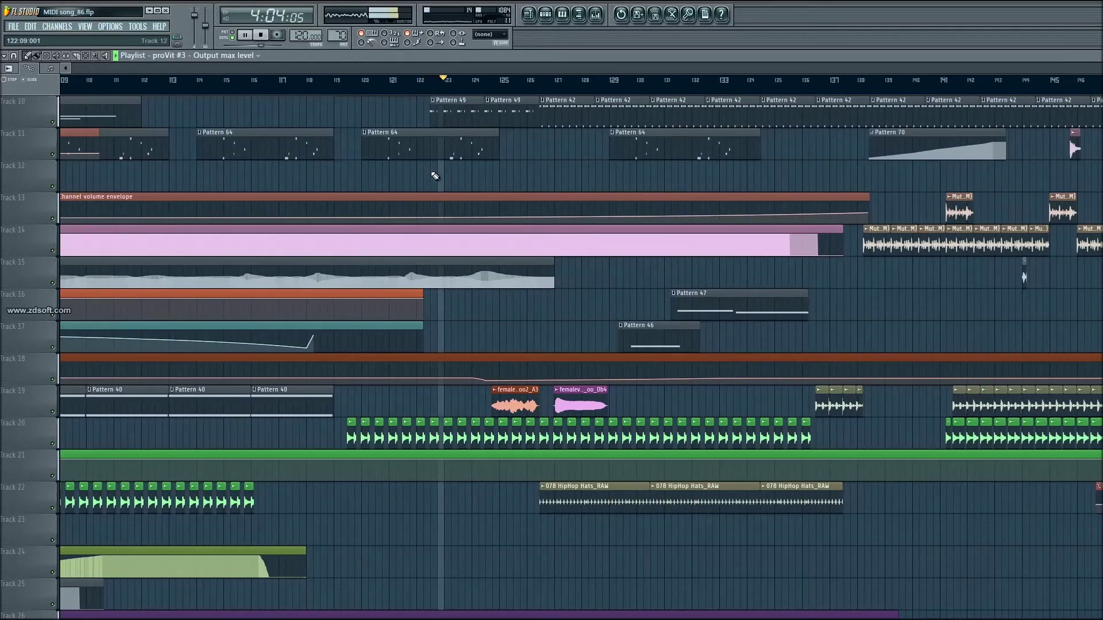
# - Inspect the Effector plugin driven by the effector clip on Track 9, muting and unmuting the track to compare, and close the plugin
pyautogui.hscroll(-10, 455, 176)
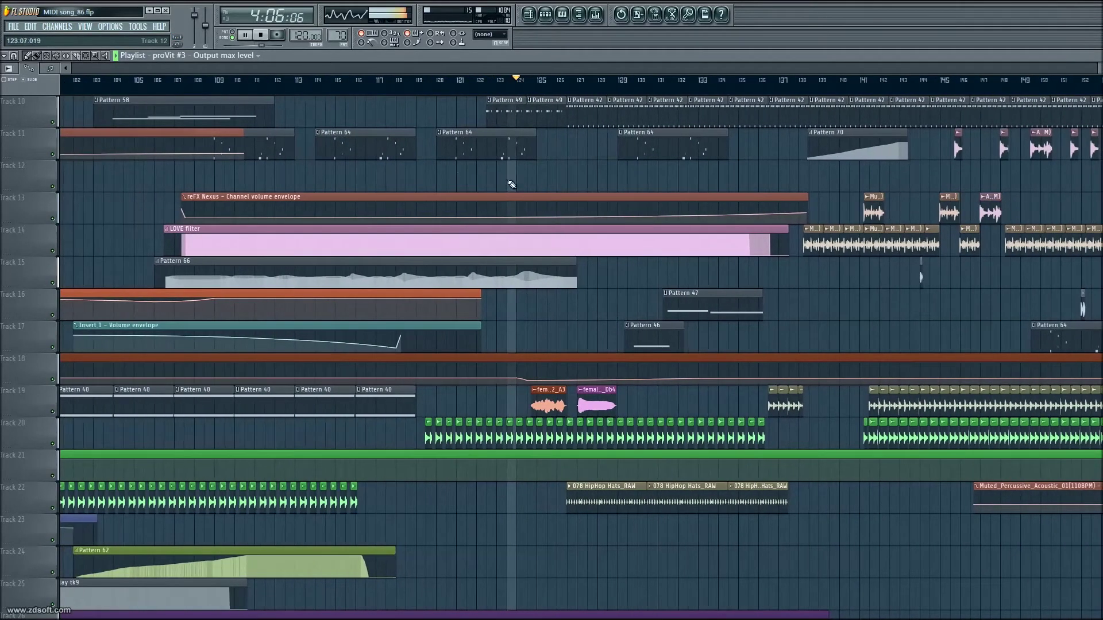
pyautogui.hscroll(7, 989, 253)
pyautogui.hscroll(3, 488, 282)
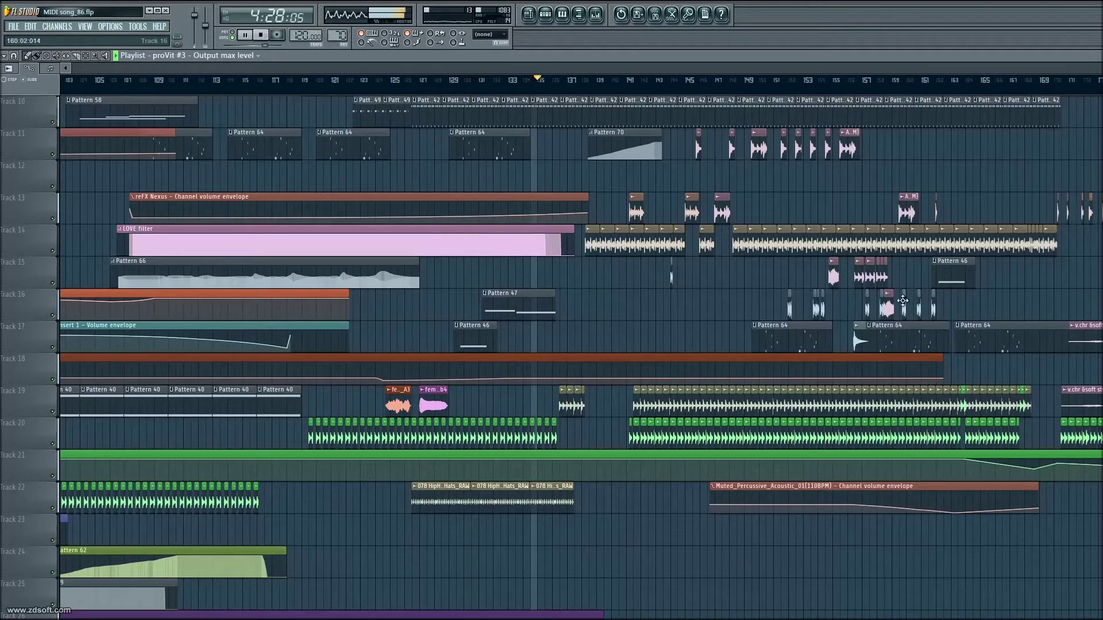
pyautogui.scroll(-2, 903, 301)
pyautogui.scroll(5, 869, 292)
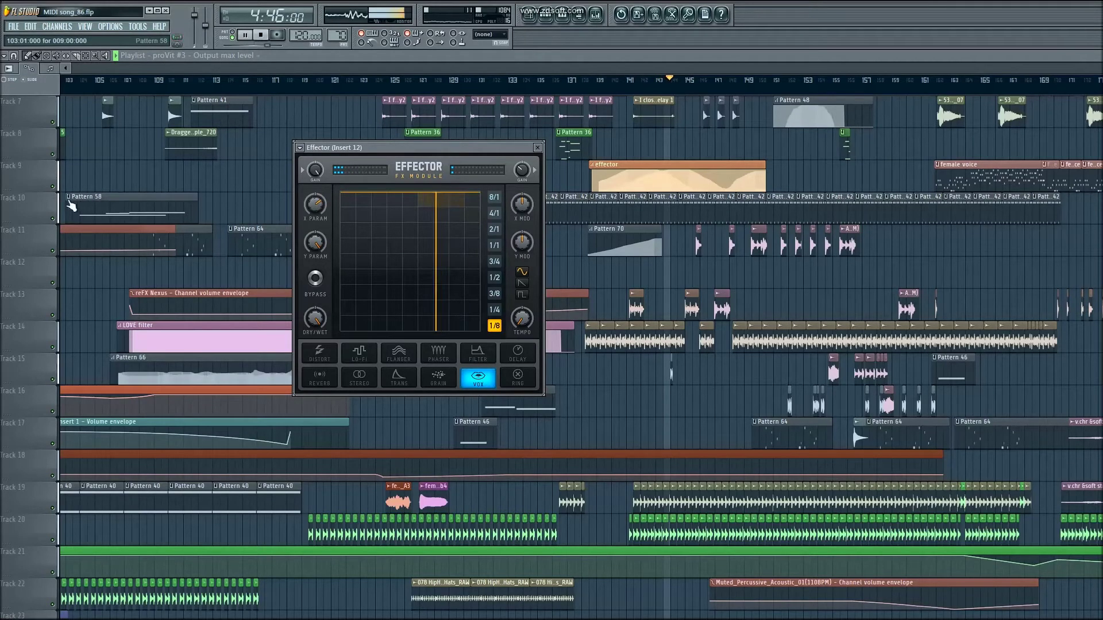
pyautogui.click(53, 187)
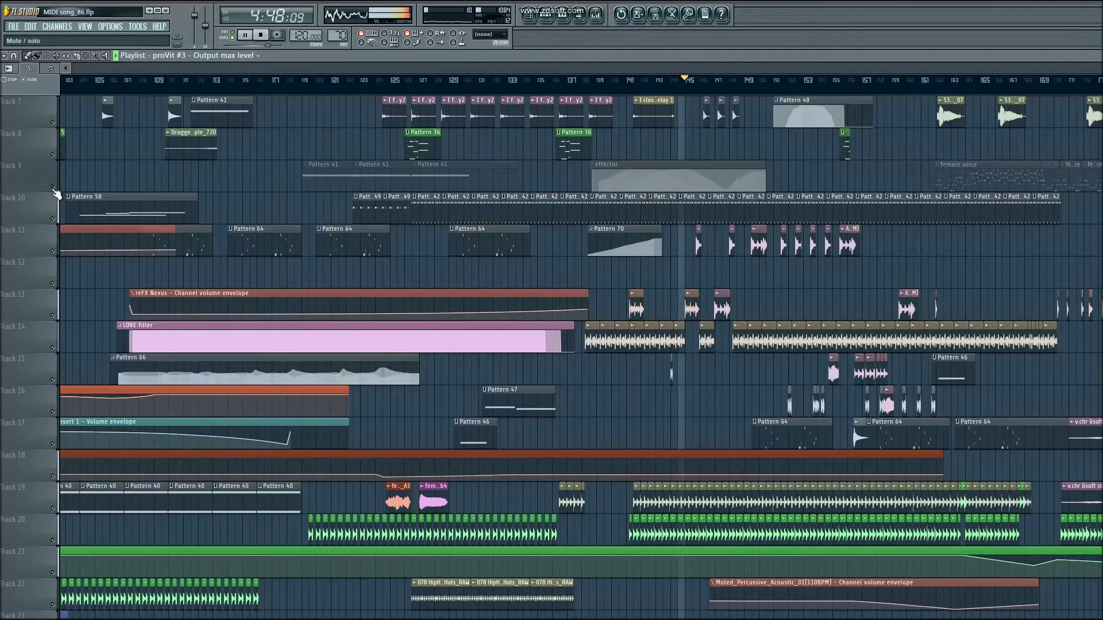
pyautogui.click(53, 187)
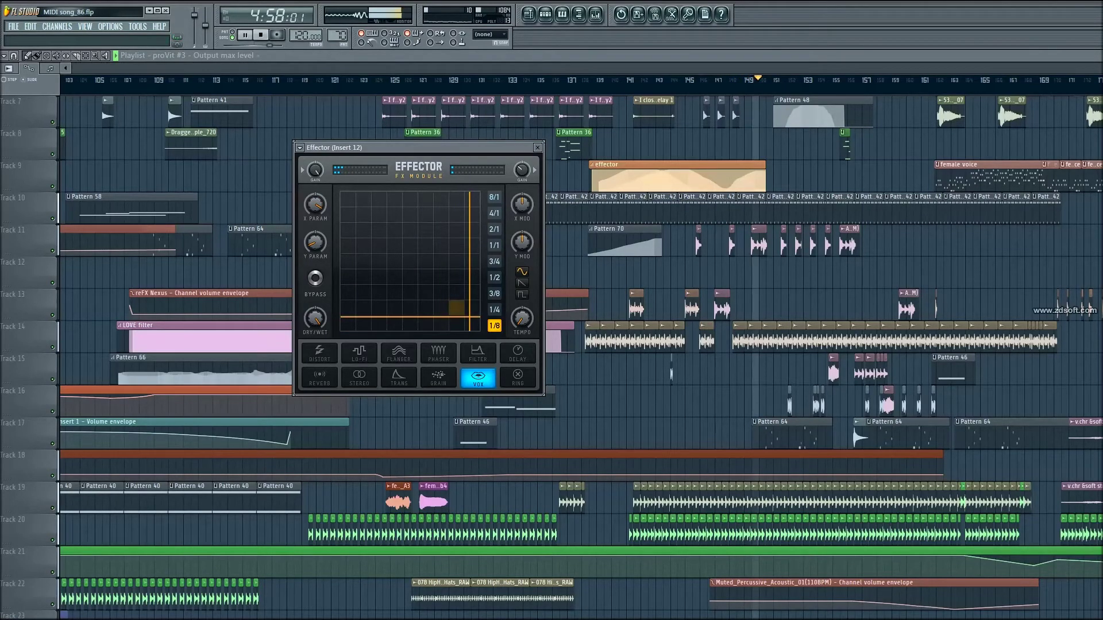
pyautogui.click(537, 148)
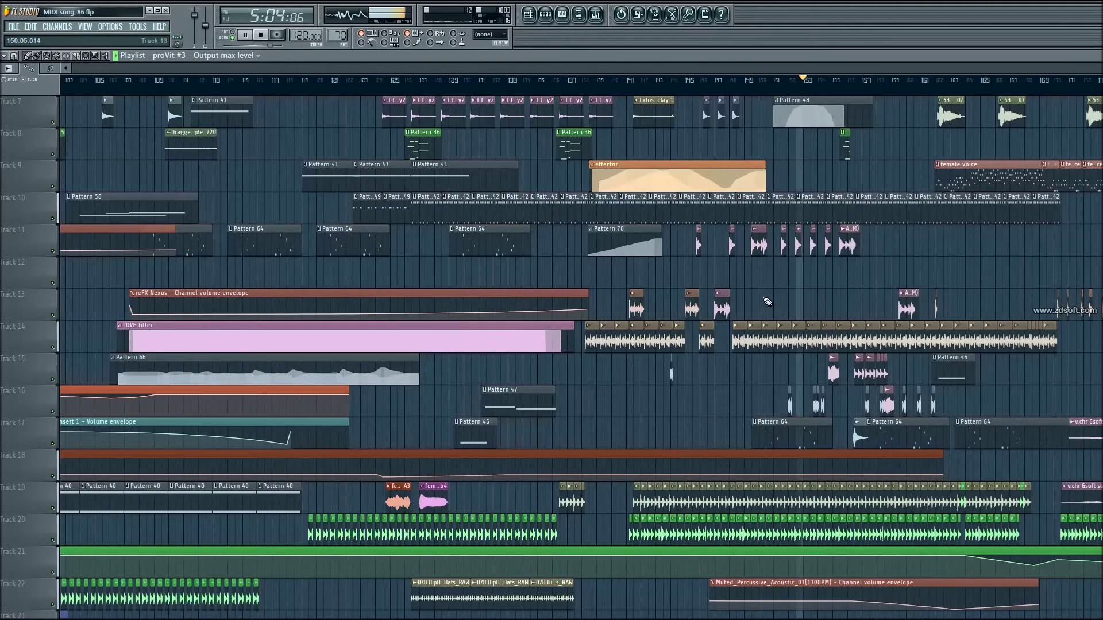
# - Follow playback through the song's closing section across Tracks 5 to 25, from about bar 153 to bar 181
pyautogui.hscroll(-15, 767, 301)
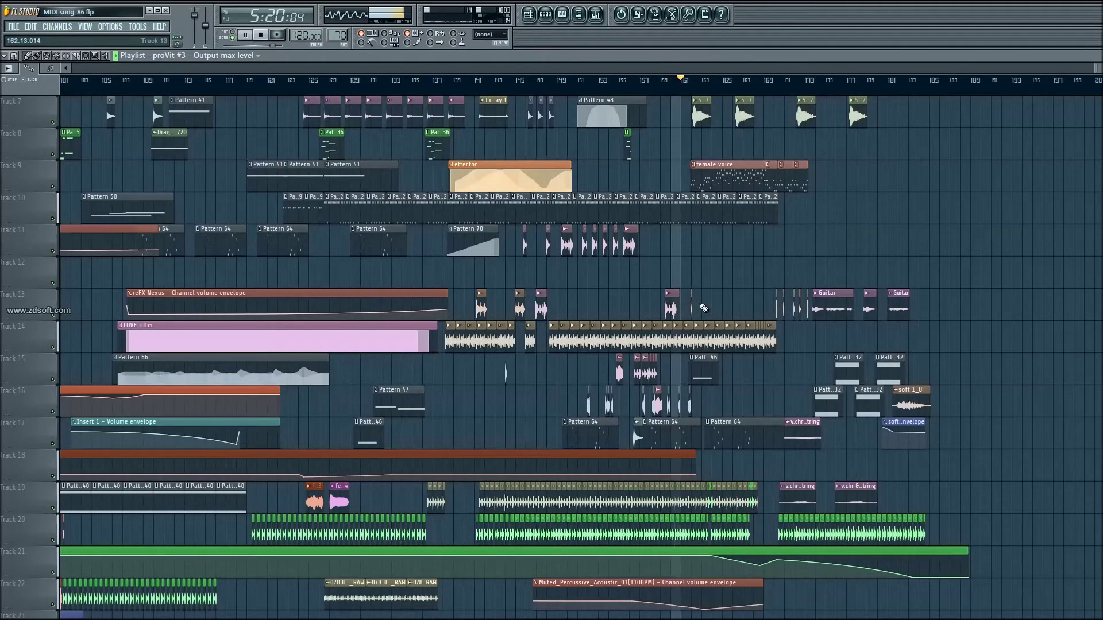
pyautogui.scroll(-3, 703, 308)
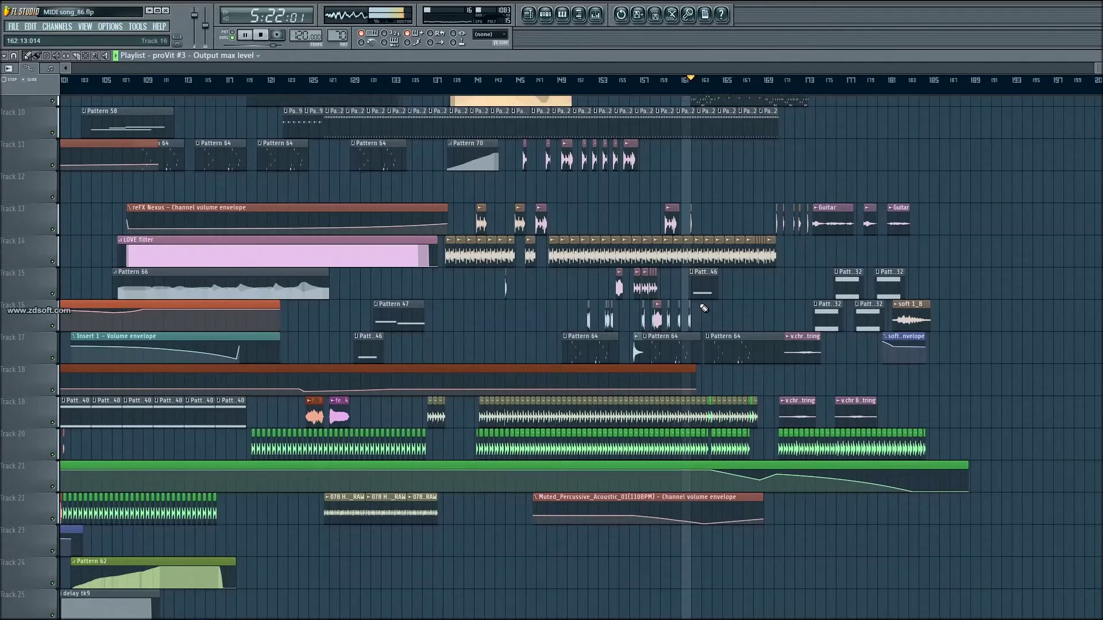
pyautogui.scroll(3, 703, 308)
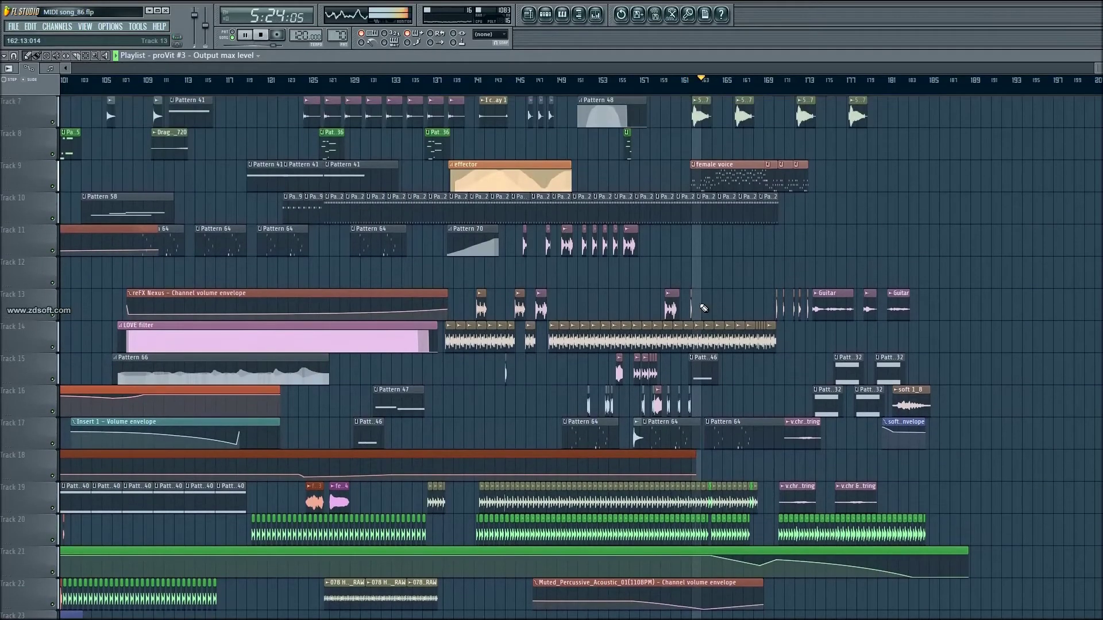
pyautogui.scroll(2, 703, 308)
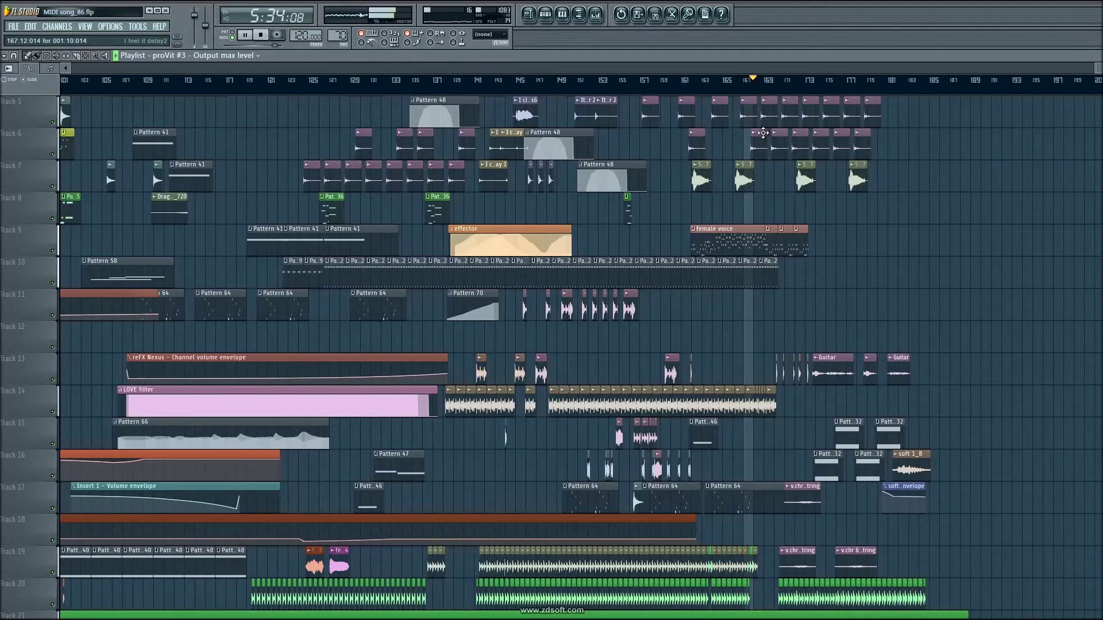
pyautogui.scroll(-3, 770, 230)
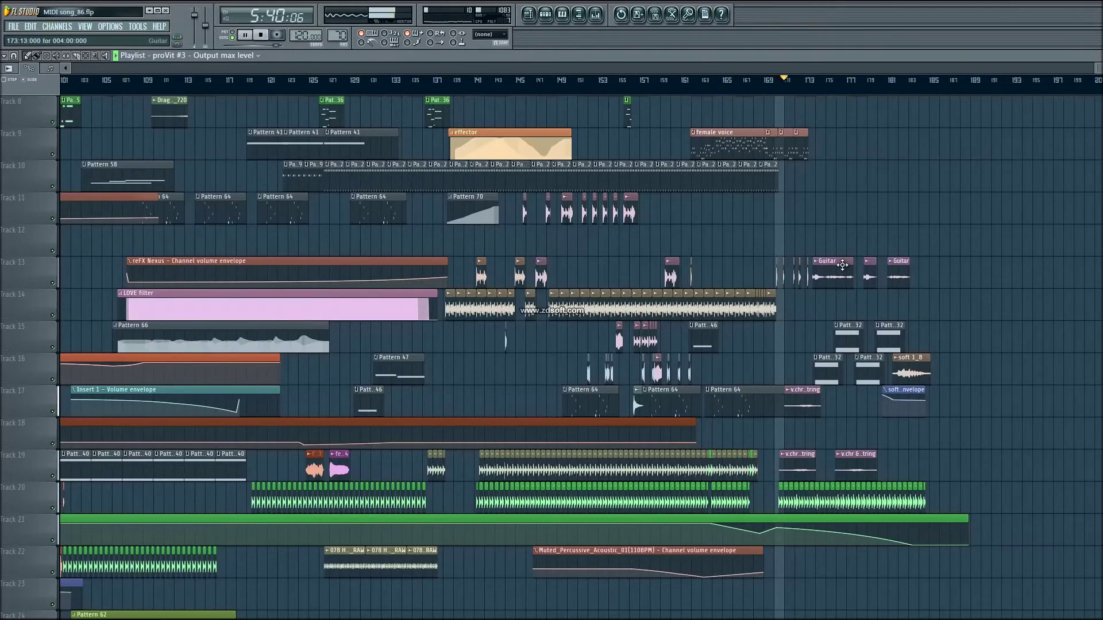
pyautogui.scroll(1, 845, 268)
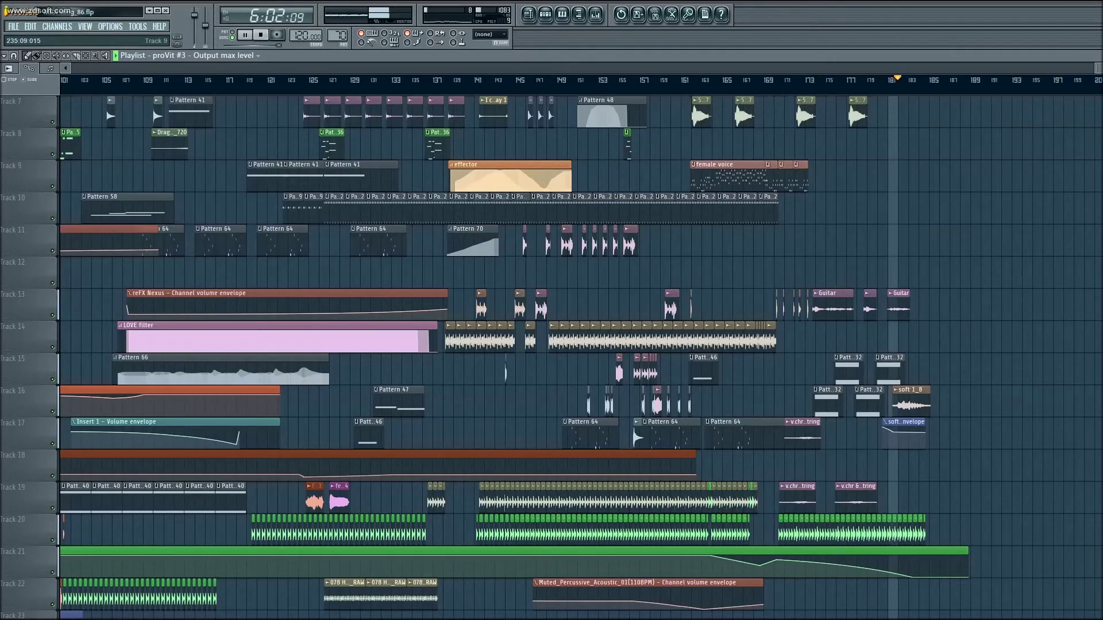
# - Show the mixer and place it over the playlist so every insert track and the Insert 12 effect slots fit on screen
pyautogui.press('F9')
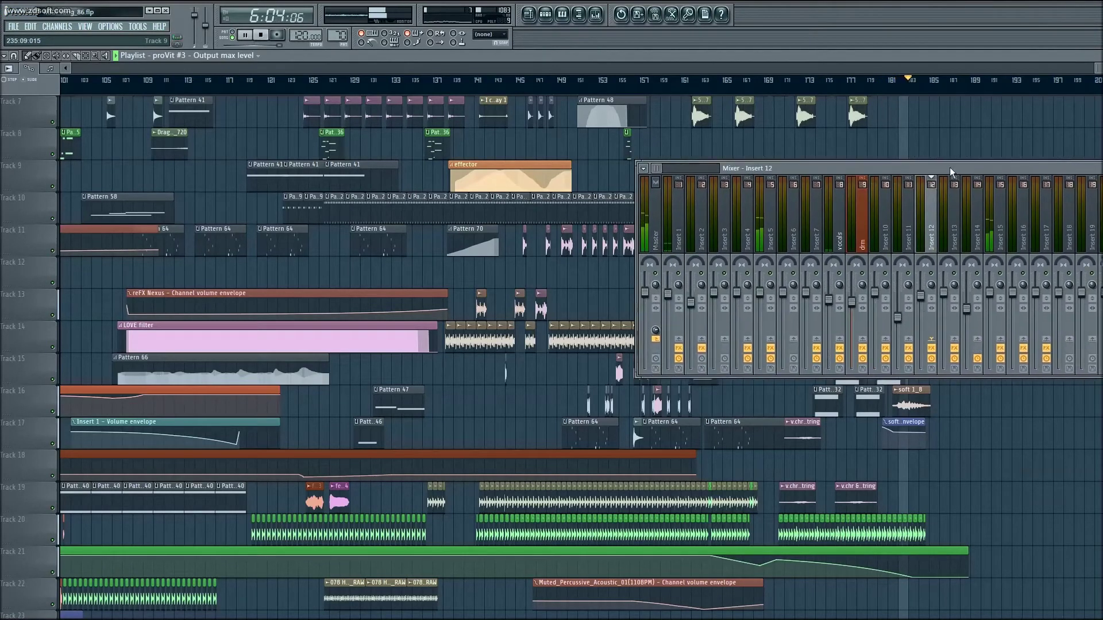
pyautogui.moveTo(456, 163); pyautogui.dragTo(422, 144)
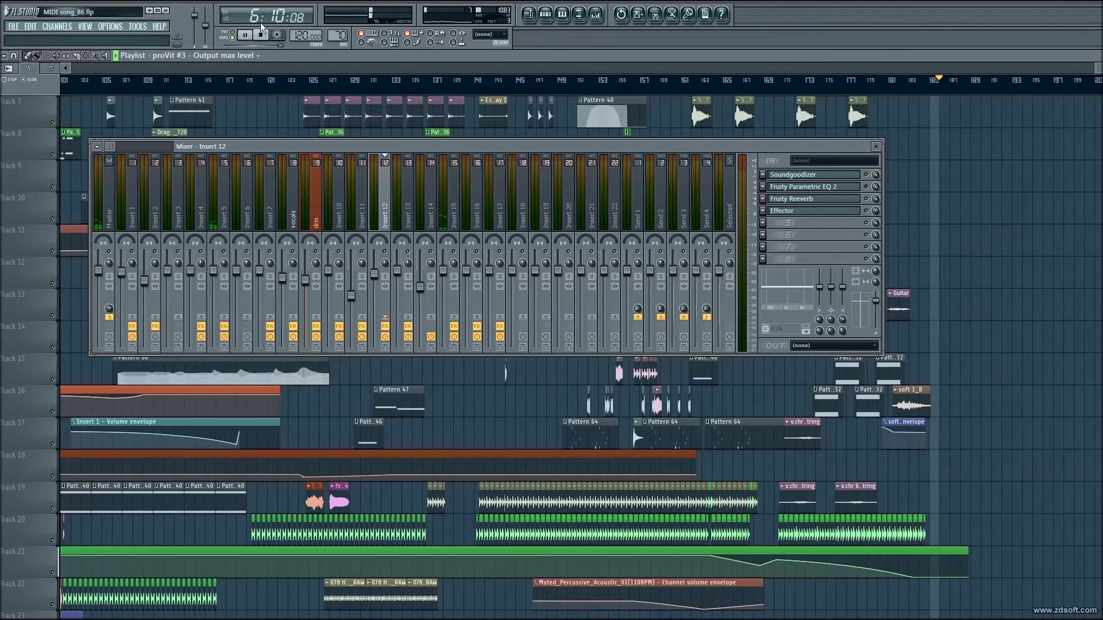